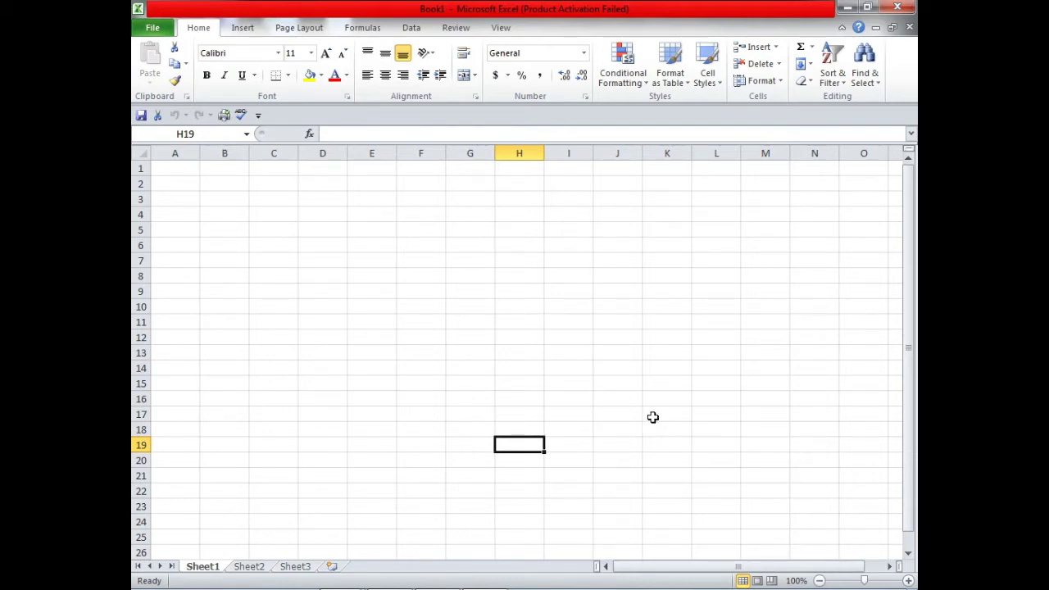
- Hide columns D through G on Sheet1
{"action": "left_click", "coordinate": [361, 316]}
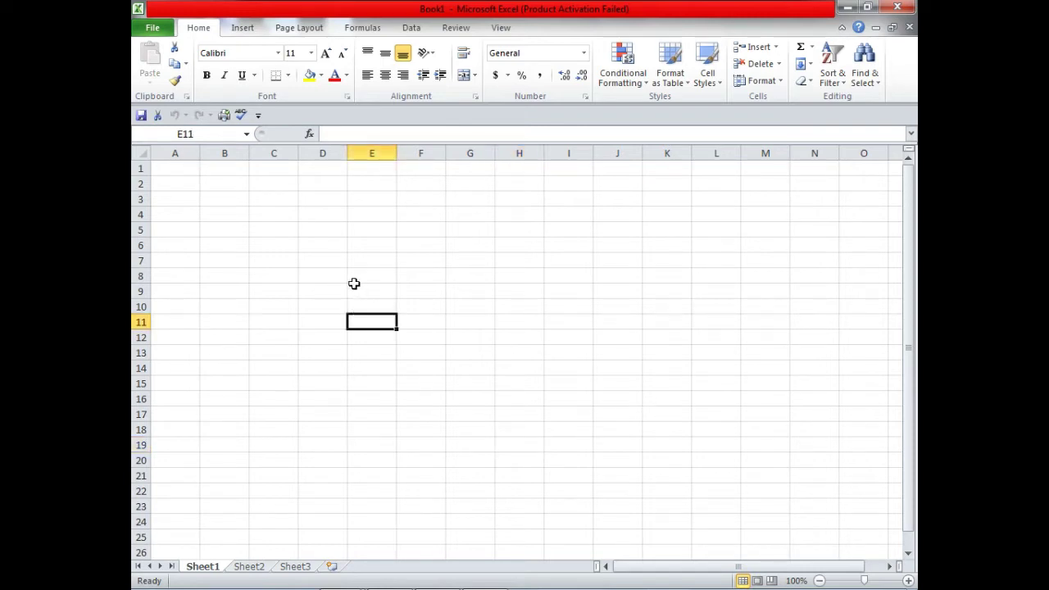
{"action": "left_click_drag", "start_coordinate": [331, 155], "coordinate": [471, 153]}
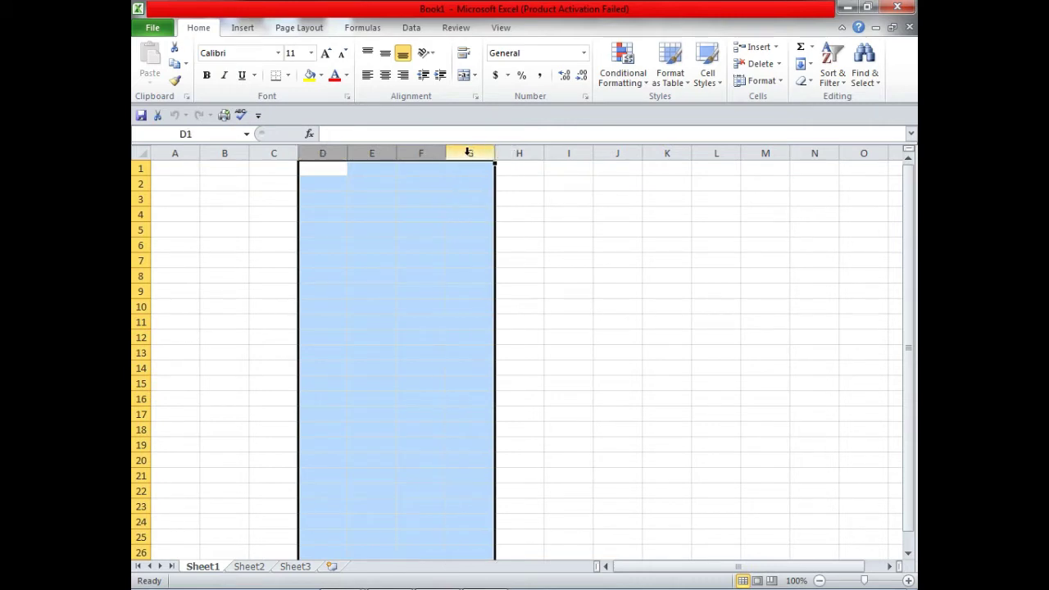
{"action": "right_click", "coordinate": [469, 152]}
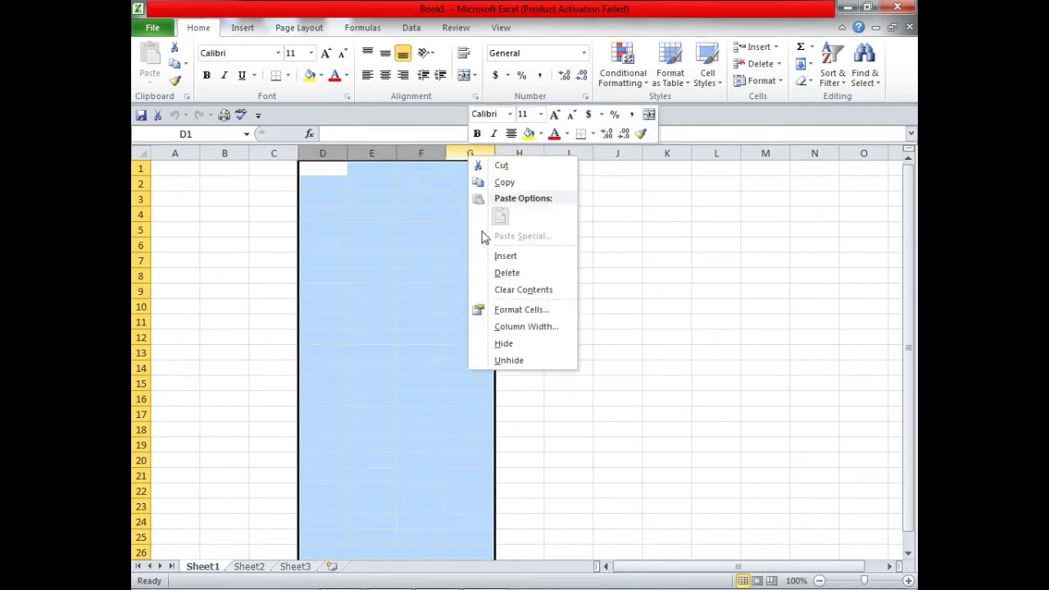
{"action": "left_click", "coordinate": [512, 347]}
{"action": "left_click", "coordinate": [378, 323]}
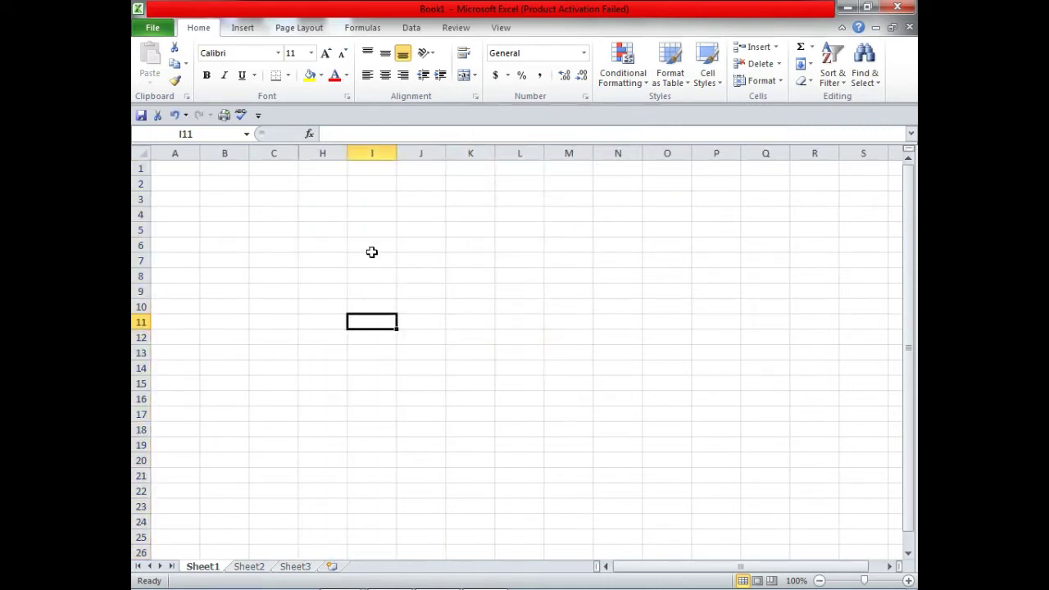
- Select columns C to H and unhide columns D through G
{"action": "left_click_drag", "start_coordinate": [279, 154], "coordinate": [314, 151]}
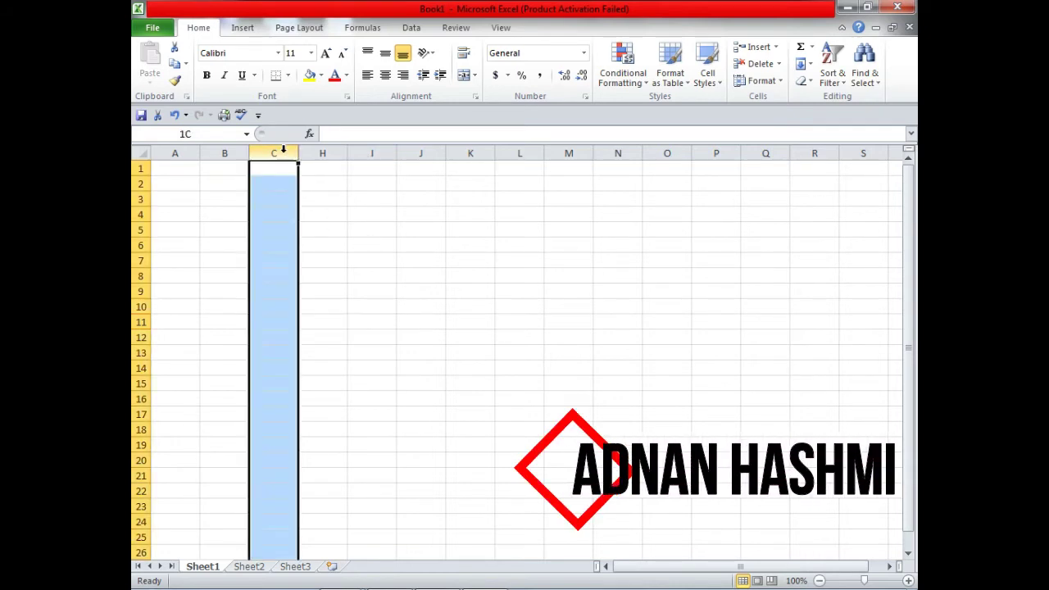
{"action": "right_click", "coordinate": [321, 152]}
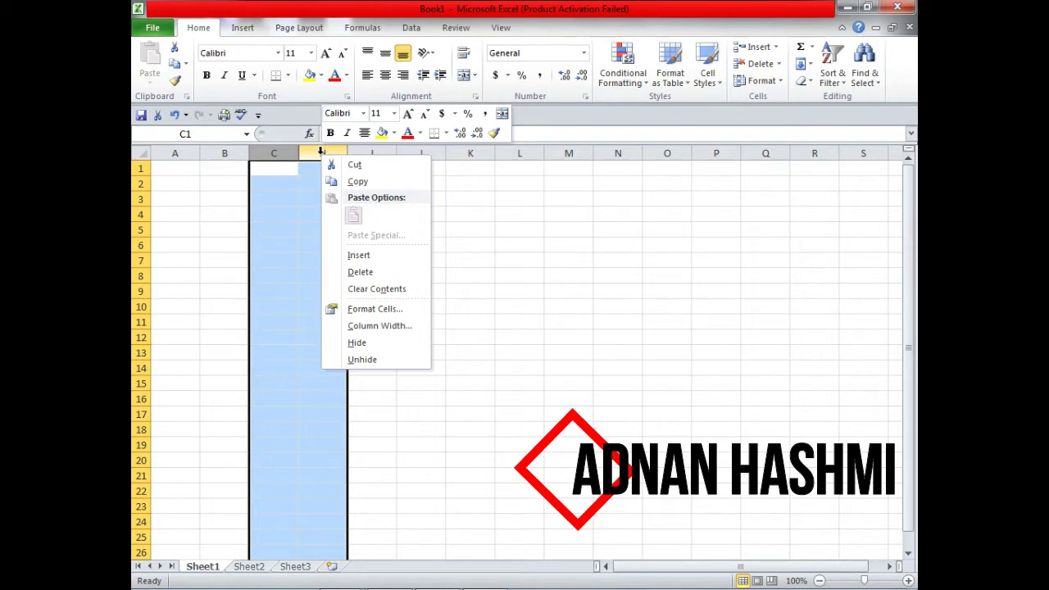
{"action": "left_click", "coordinate": [384, 367]}
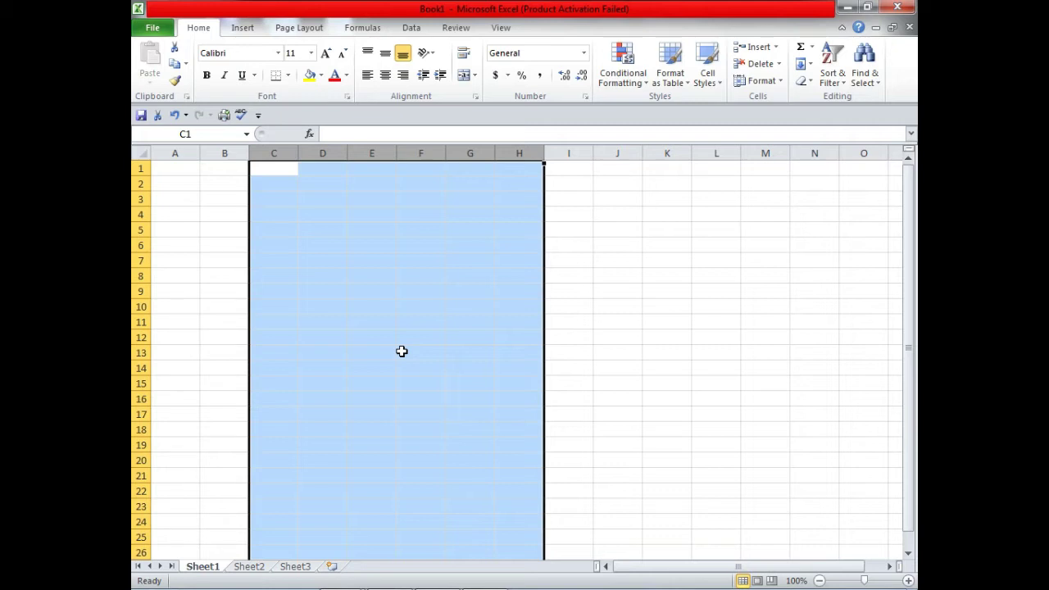
{"action": "left_click", "coordinate": [401, 351]}
{"action": "left_click", "coordinate": [274, 276]}
- Hide rows 7 through 17 on Sheet1
{"action": "left_click_drag", "start_coordinate": [140, 261], "coordinate": [138, 418]}
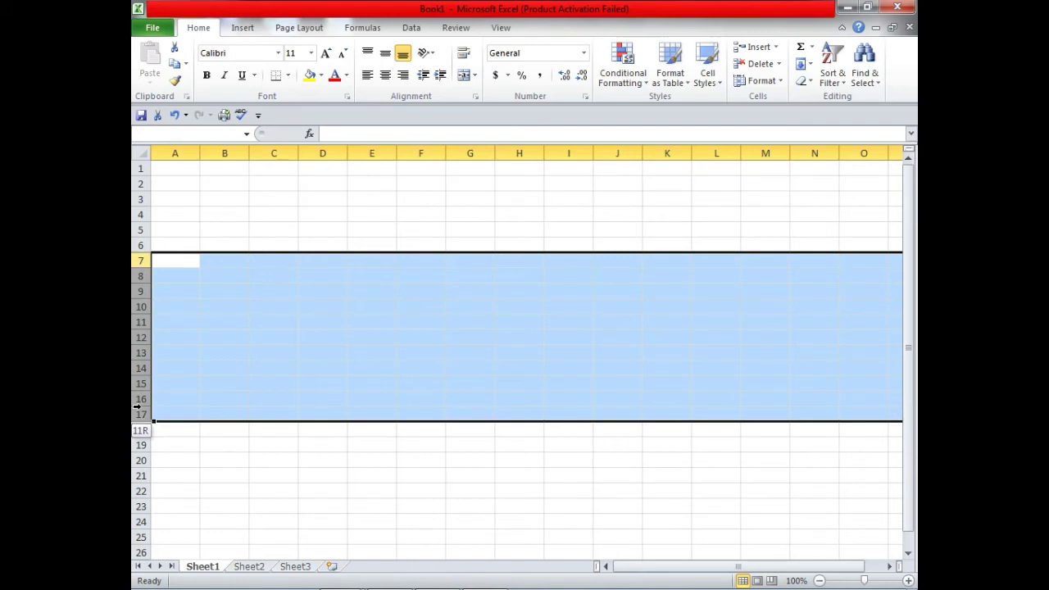
{"action": "right_click", "coordinate": [140, 321]}
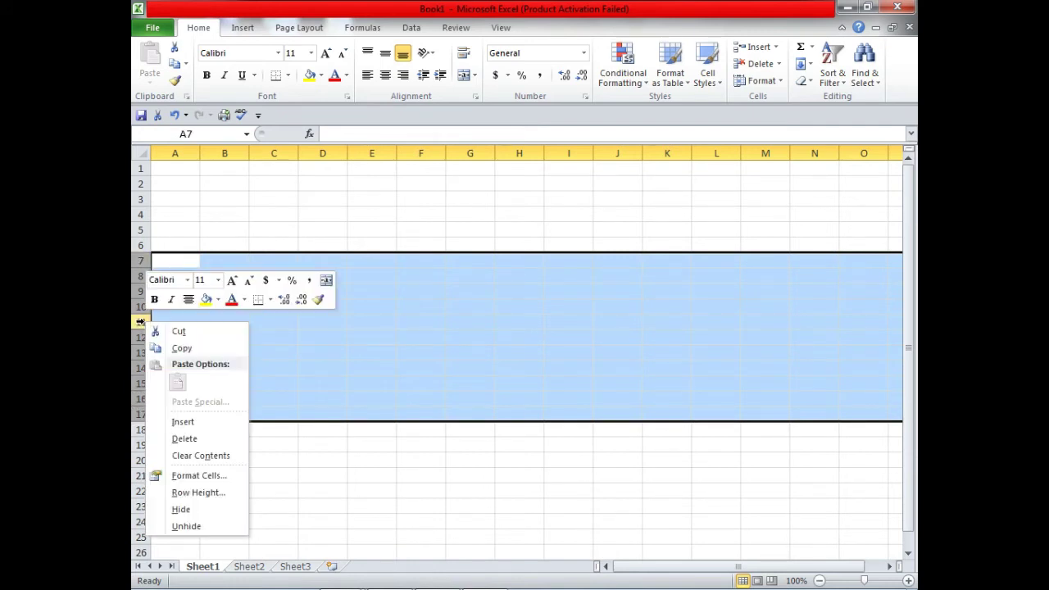
{"action": "left_click", "coordinate": [181, 509]}
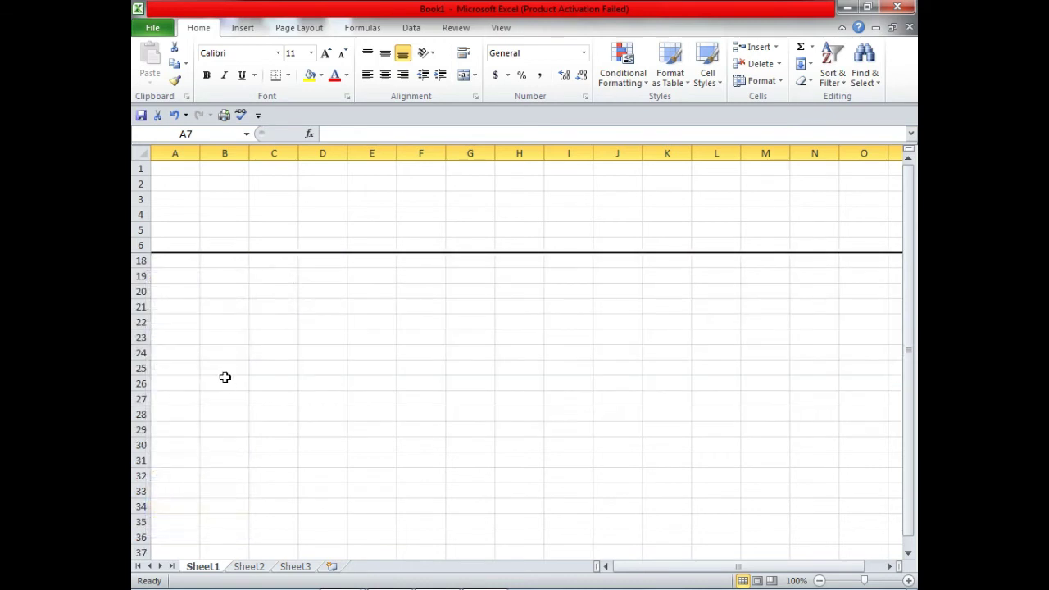
{"action": "left_click", "coordinate": [273, 309]}
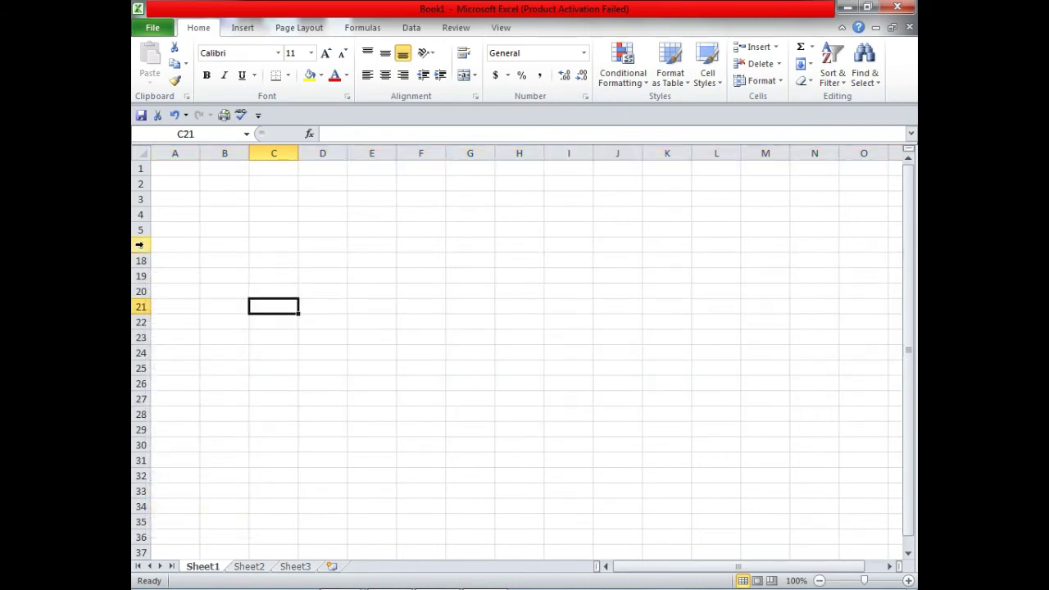
- Select the rows around the hidden ones and unhide rows 7 through 17
{"action": "left_click_drag", "start_coordinate": [141, 244], "coordinate": [141, 260]}
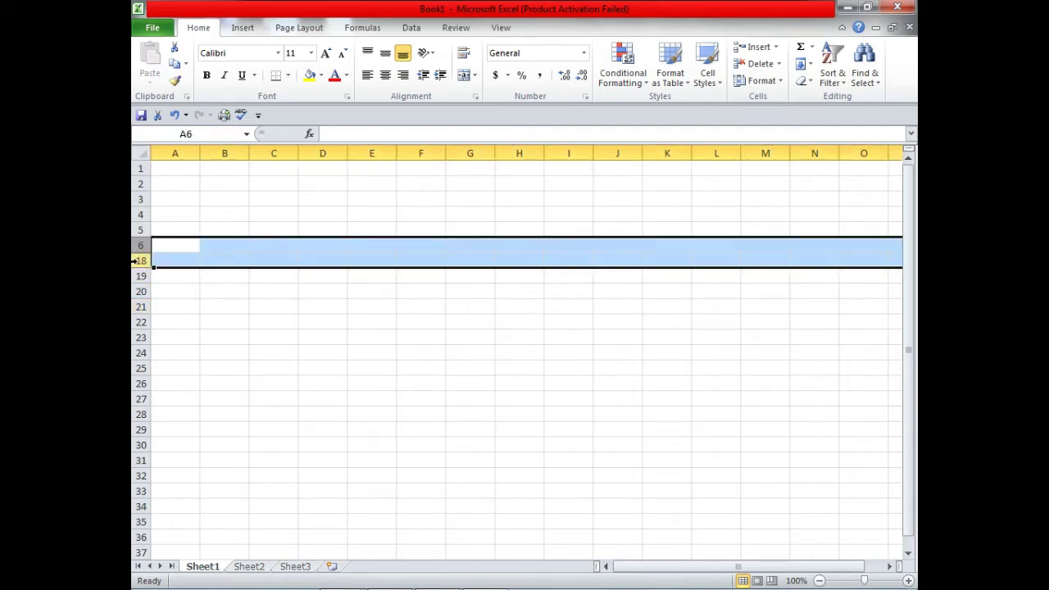
{"action": "right_click", "coordinate": [141, 259]}
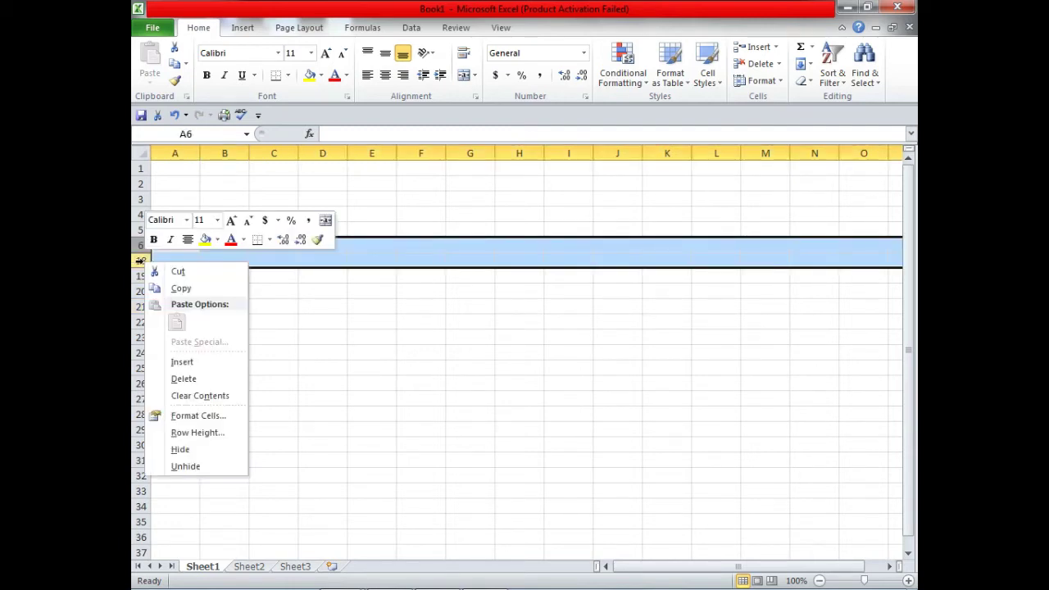
{"action": "left_click", "coordinate": [193, 468]}
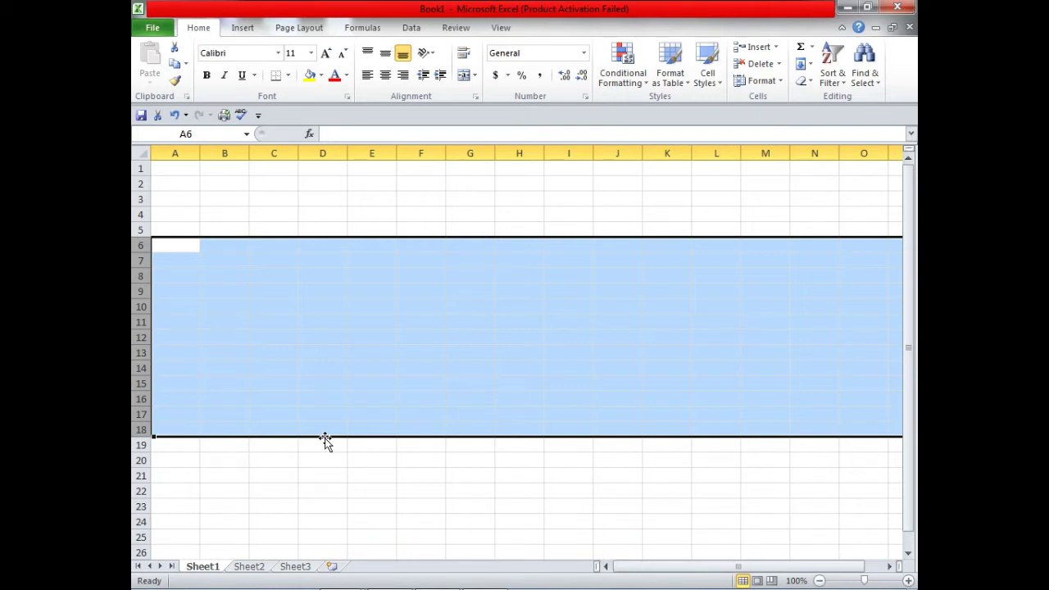
- Hide Sheet1 from its tab's context menu
{"action": "left_click", "coordinate": [317, 476]}
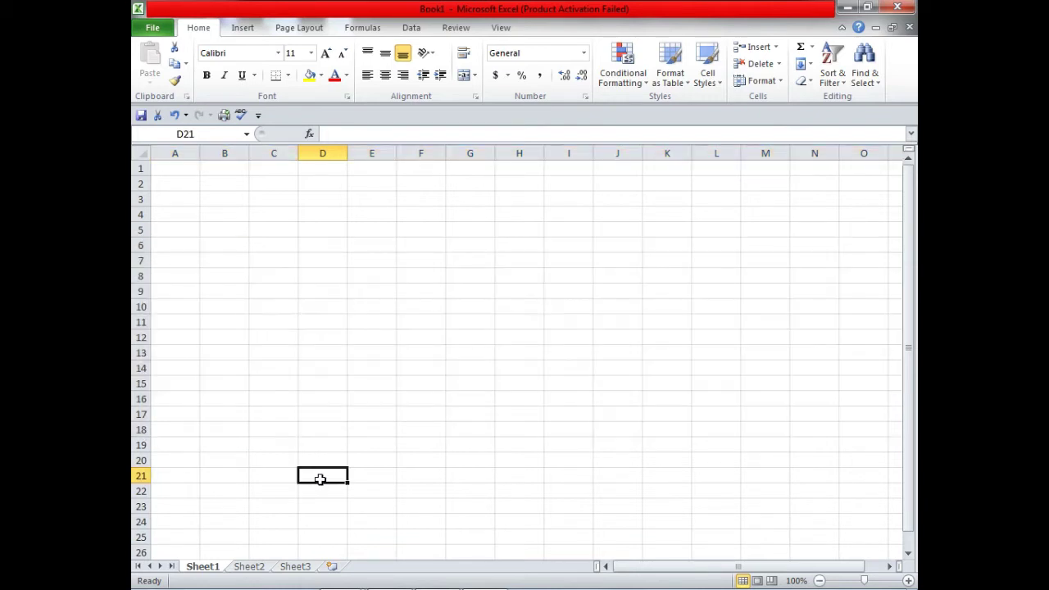
{"action": "left_click", "coordinate": [266, 431]}
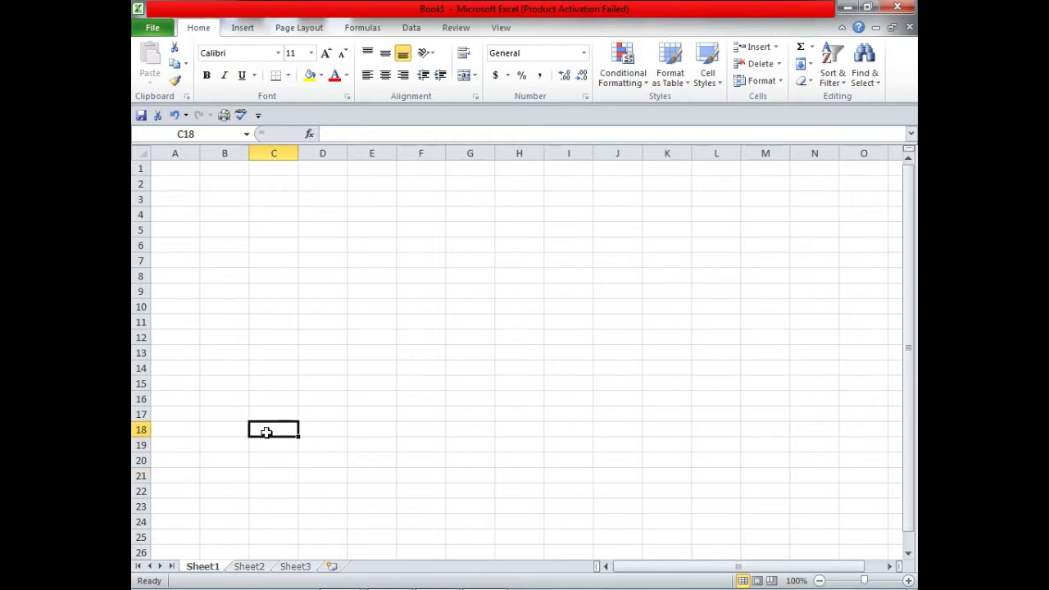
{"action": "left_click", "coordinate": [334, 401]}
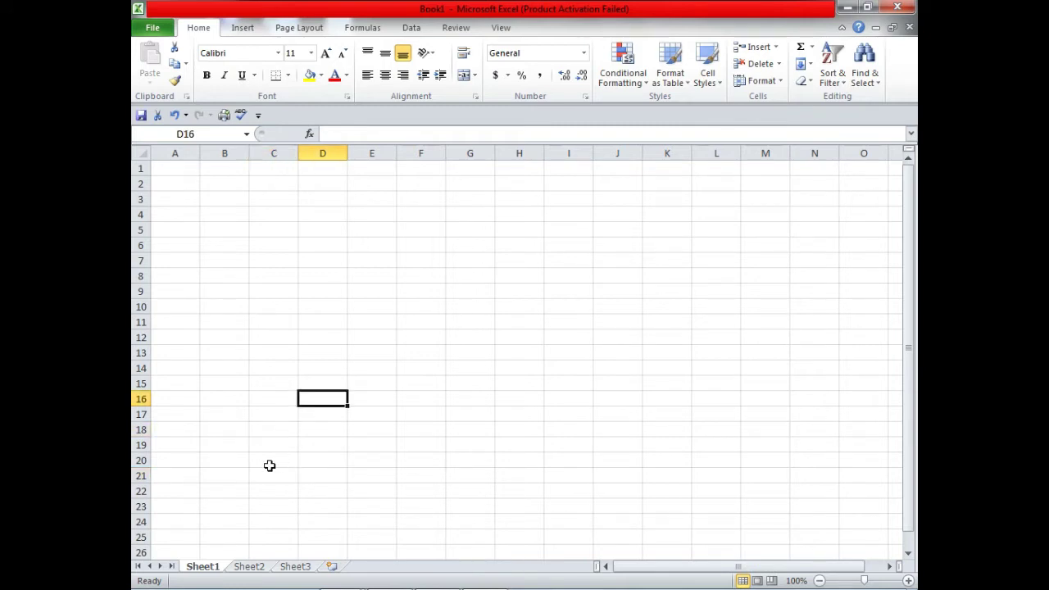
{"action": "right_click", "coordinate": [211, 568]}
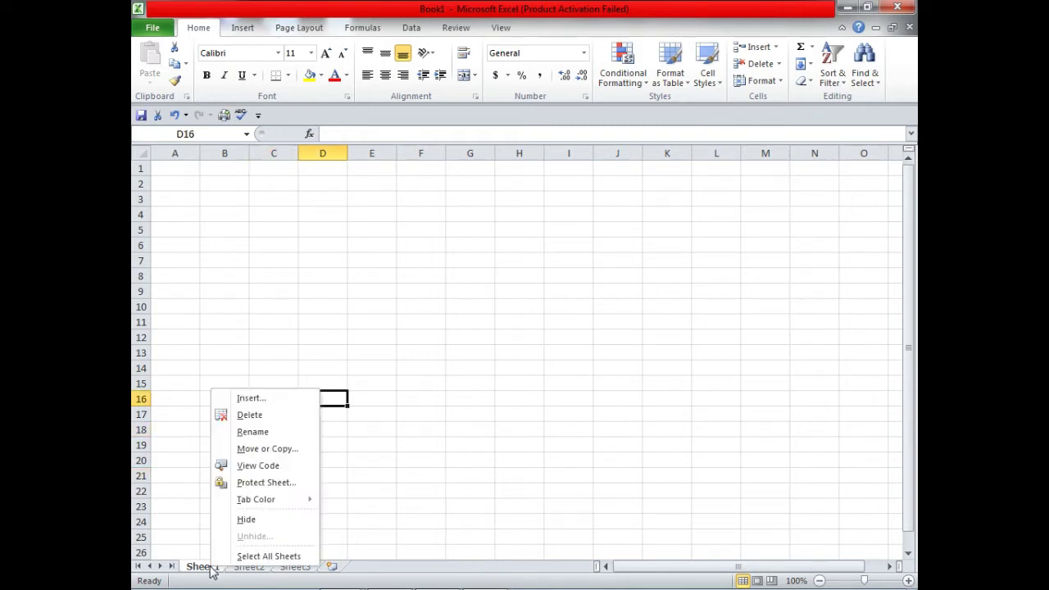
{"action": "left_click", "coordinate": [252, 524]}
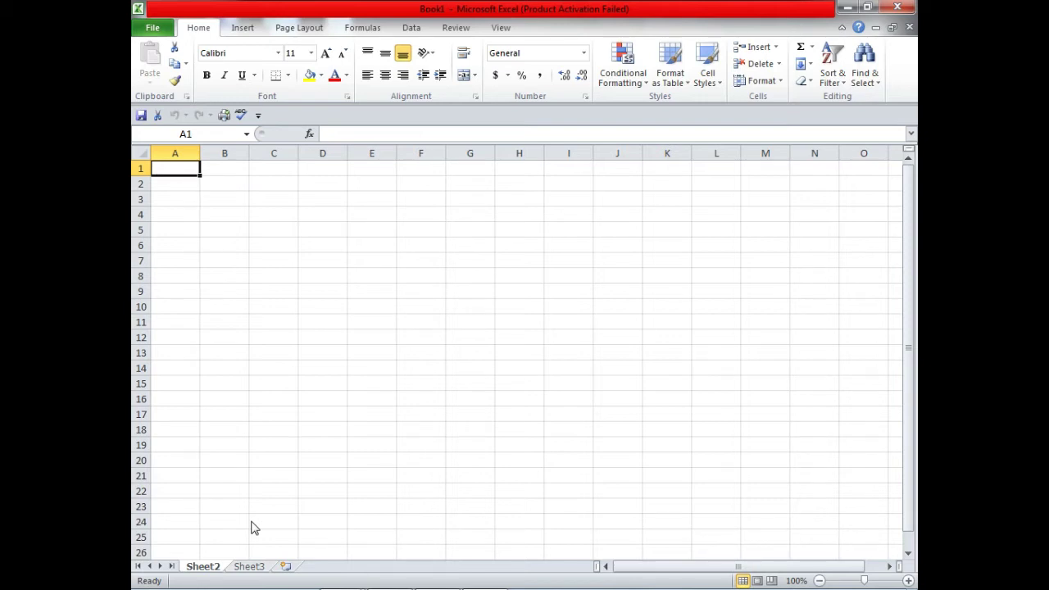
- Restore Sheet1 through the Unhide dialog
{"action": "right_click", "coordinate": [217, 572]}
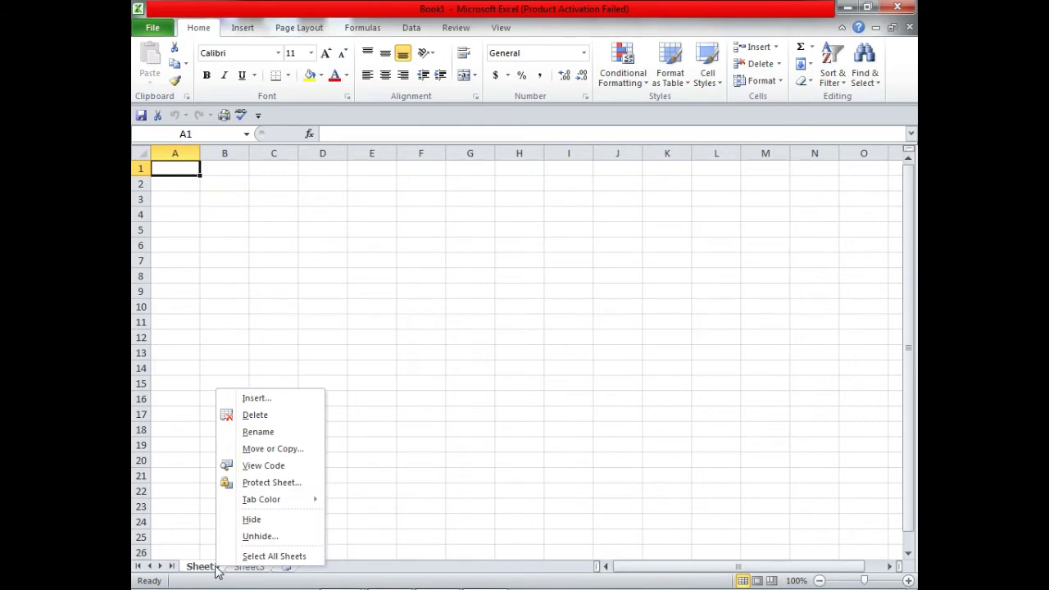
{"action": "left_click", "coordinate": [265, 542]}
{"action": "left_click_drag", "start_coordinate": [234, 445], "coordinate": [366, 342]}
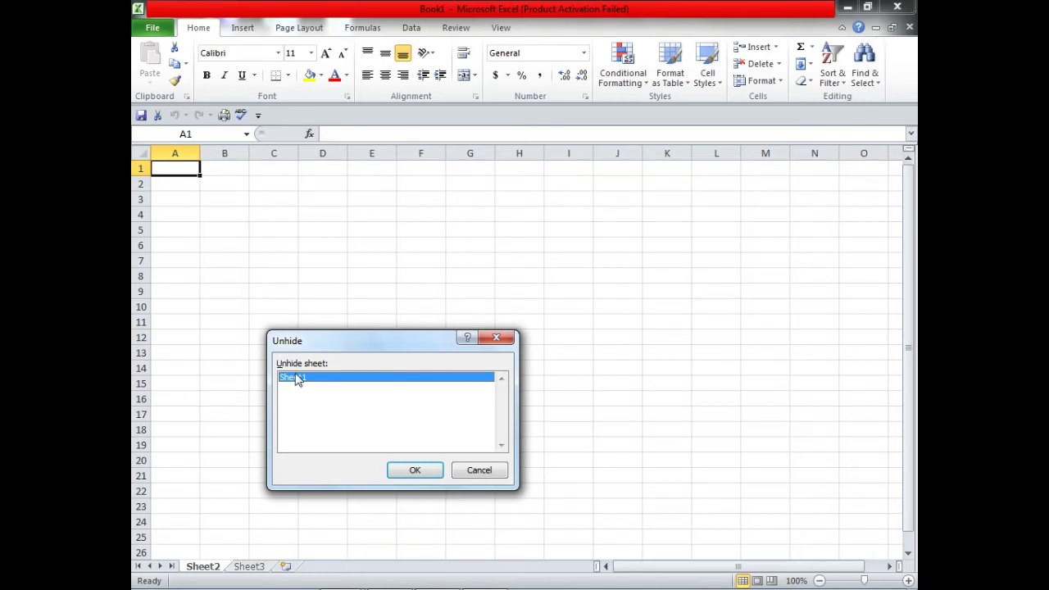
{"action": "left_click", "coordinate": [414, 471]}
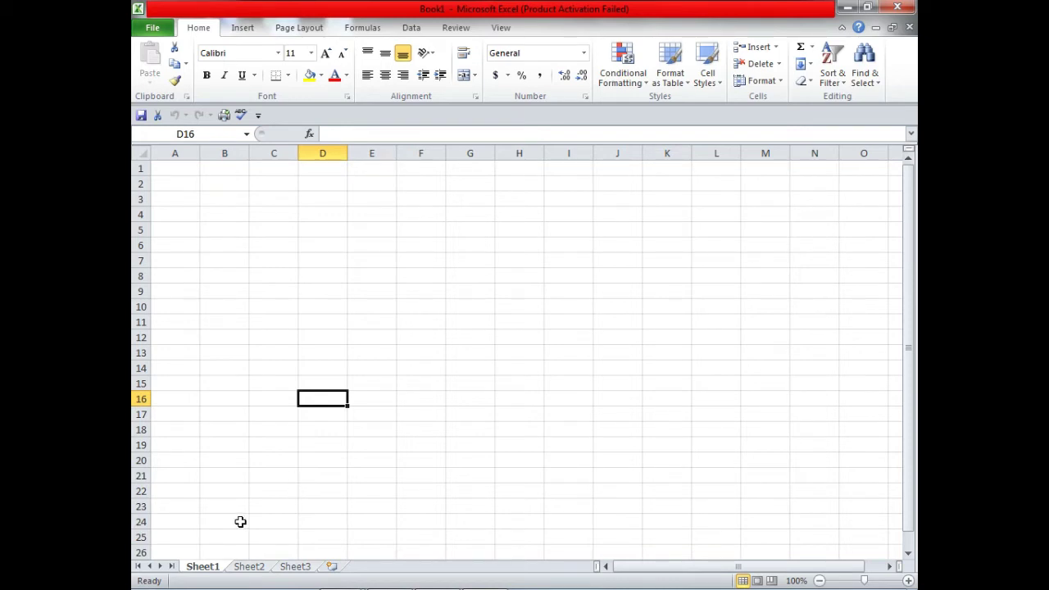
- Group Sheet1 with Sheet2 and hide both sheets, leaving Sheet3
{"action": "left_click", "coordinate": [249, 568], "text": "ctrl"}
{"action": "right_click", "coordinate": [249, 567]}
{"action": "key", "text": "Escape"}
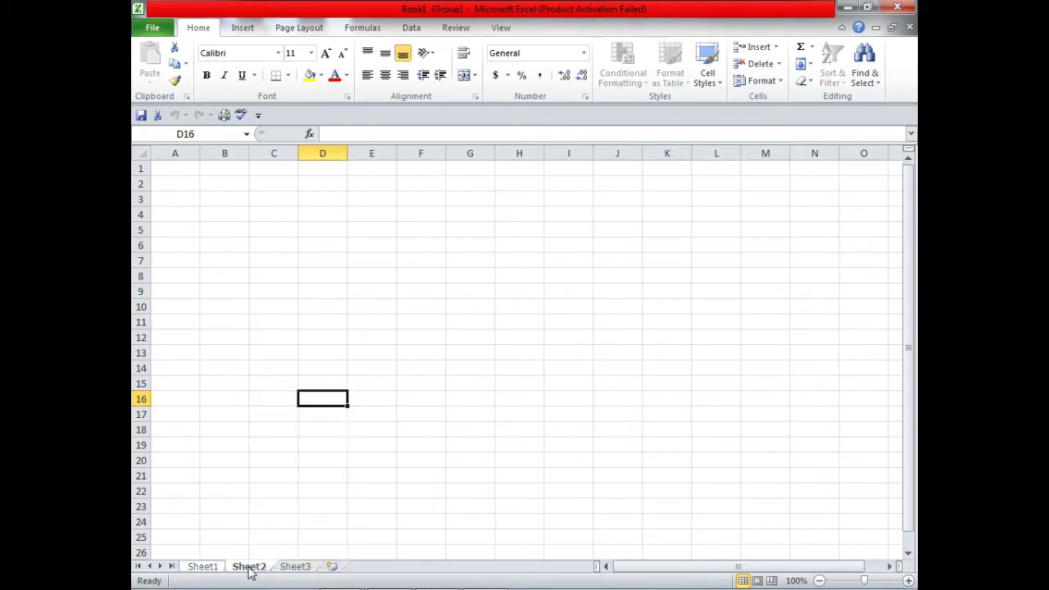
{"action": "right_click", "coordinate": [251, 571]}
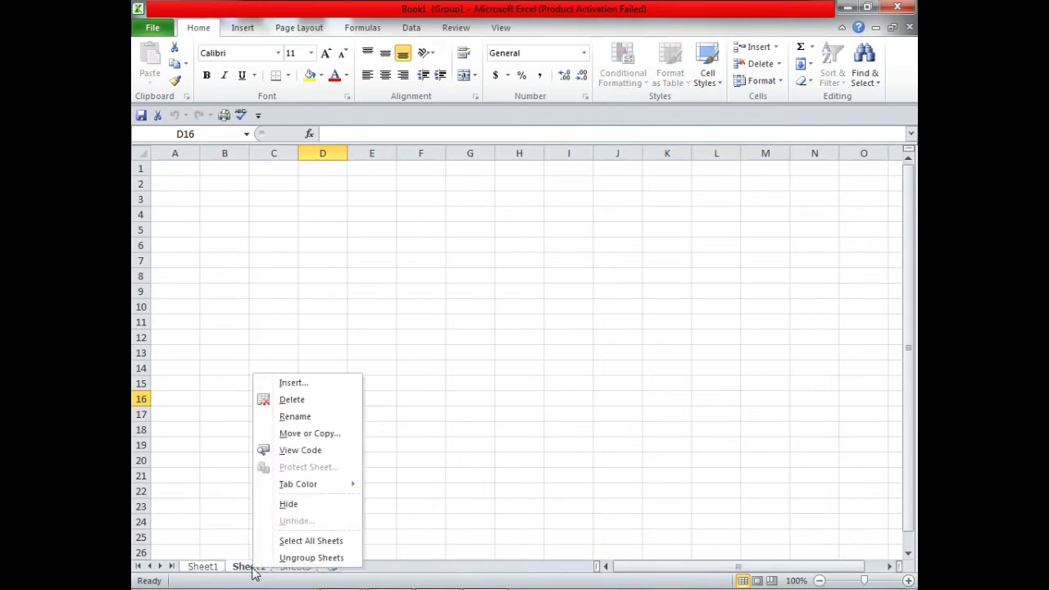
{"action": "left_click", "coordinate": [296, 506]}
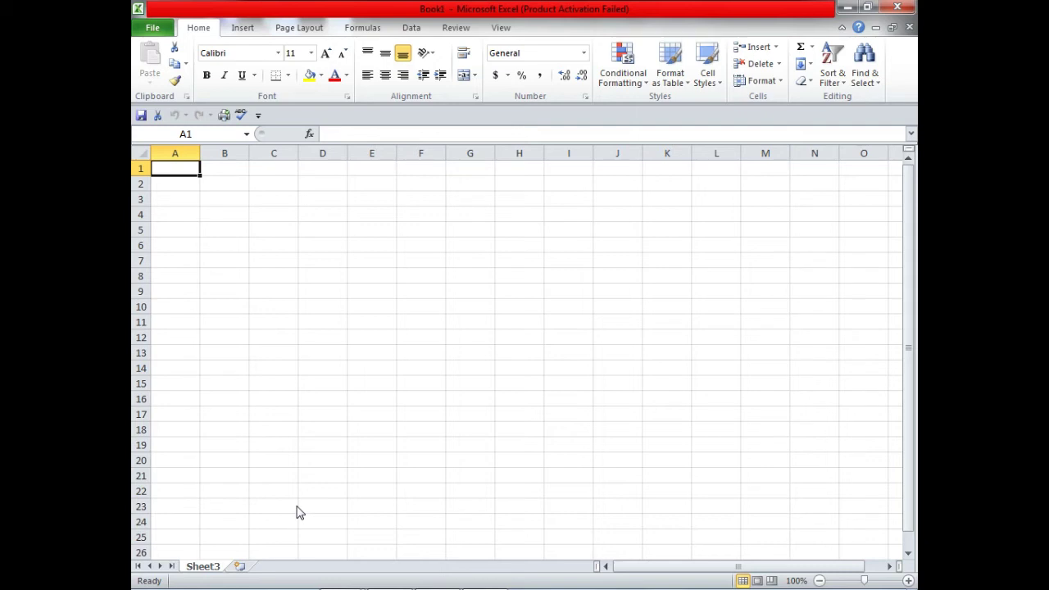
{"action": "left_click", "coordinate": [291, 490]}
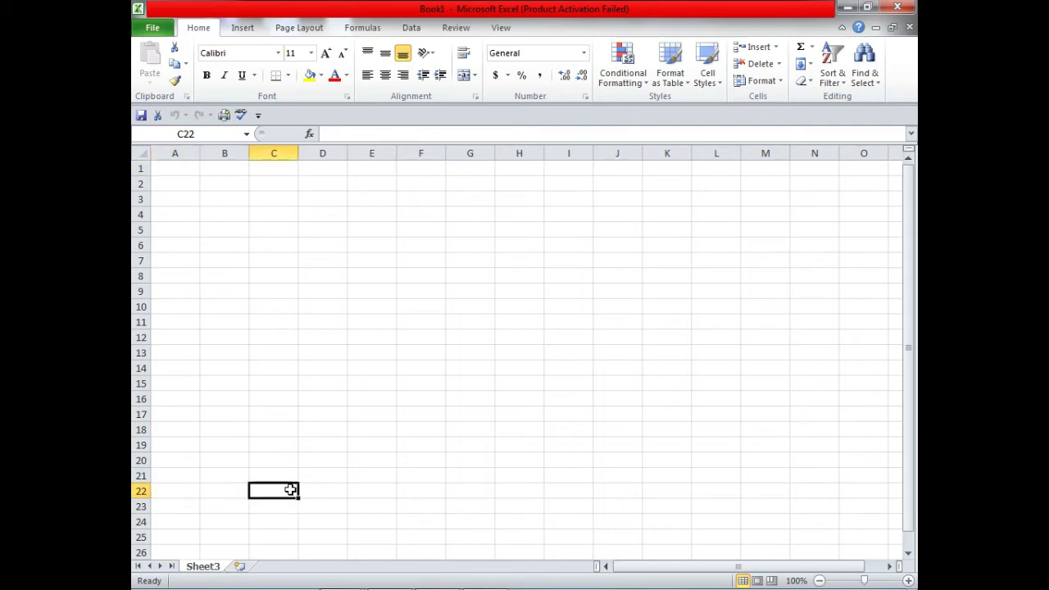
- Restore only Sheet2 through the Unhide dialog
{"action": "right_click", "coordinate": [213, 571]}
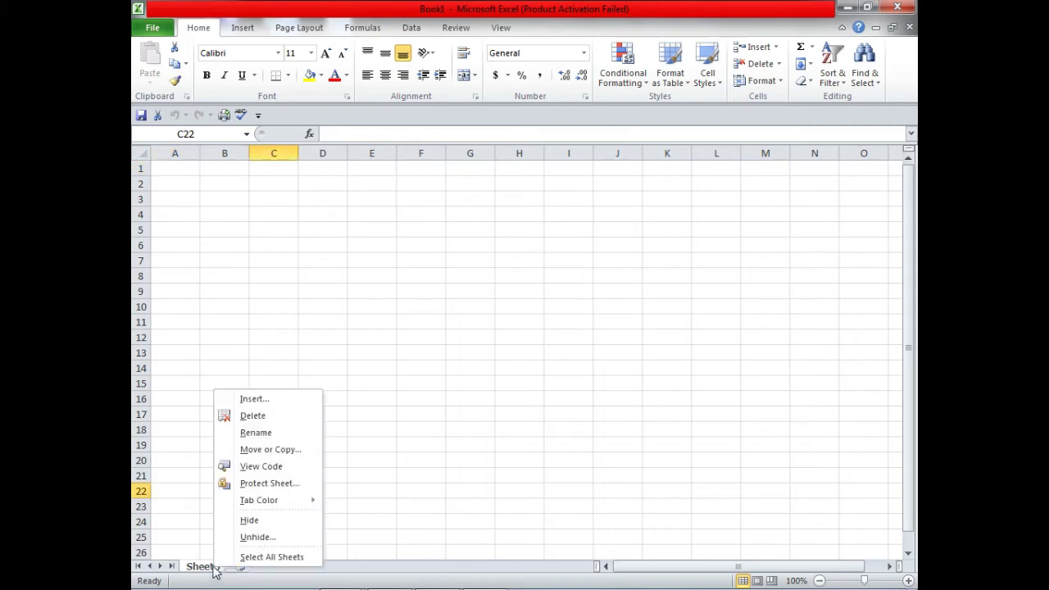
{"action": "left_click", "coordinate": [255, 536]}
{"action": "left_click_drag", "start_coordinate": [230, 441], "coordinate": [364, 344]}
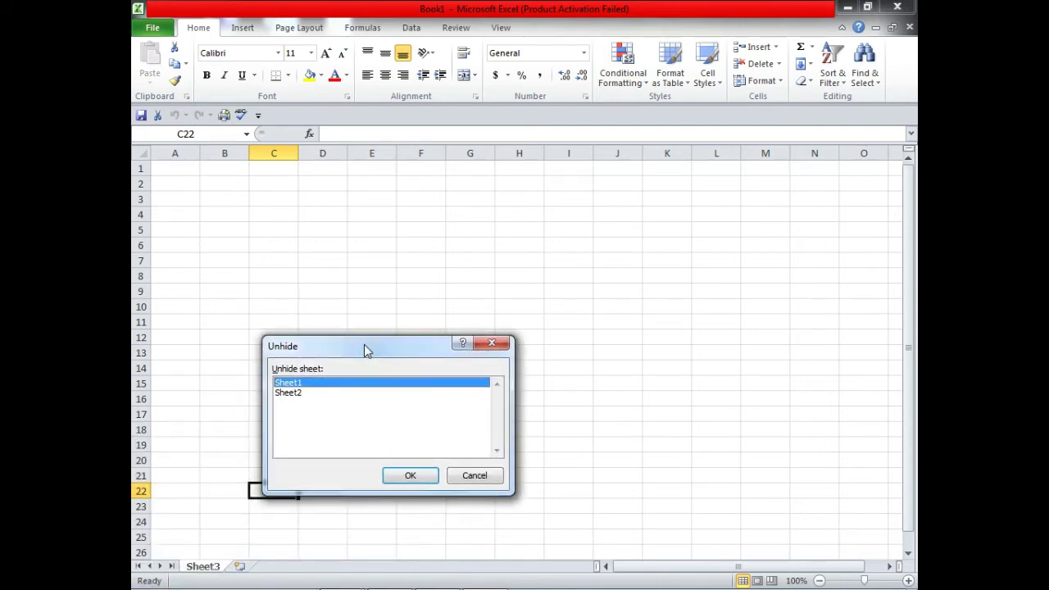
{"action": "left_click", "coordinate": [294, 393]}
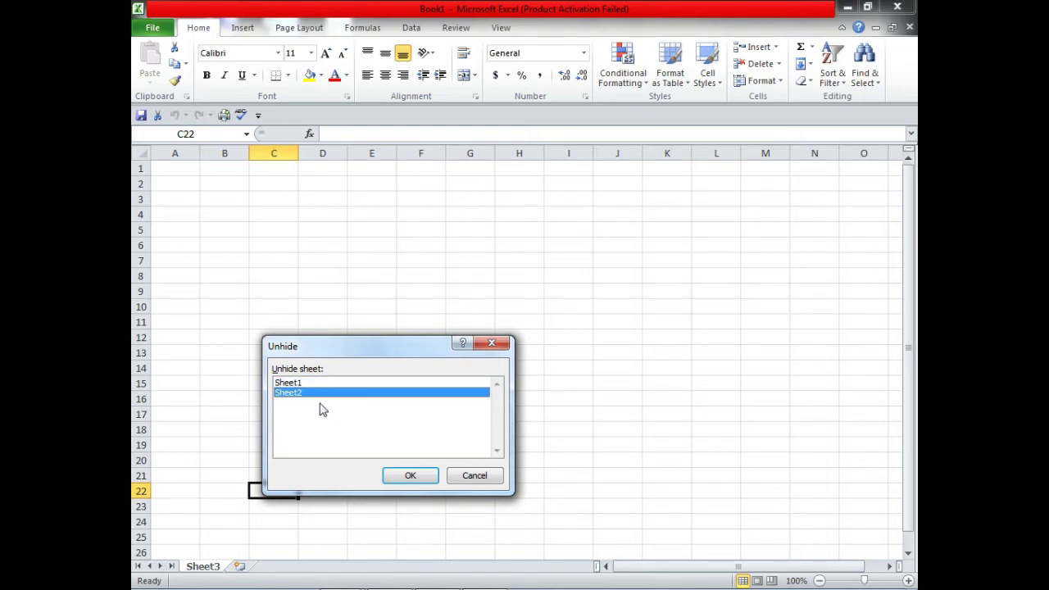
{"action": "left_click", "coordinate": [408, 478]}
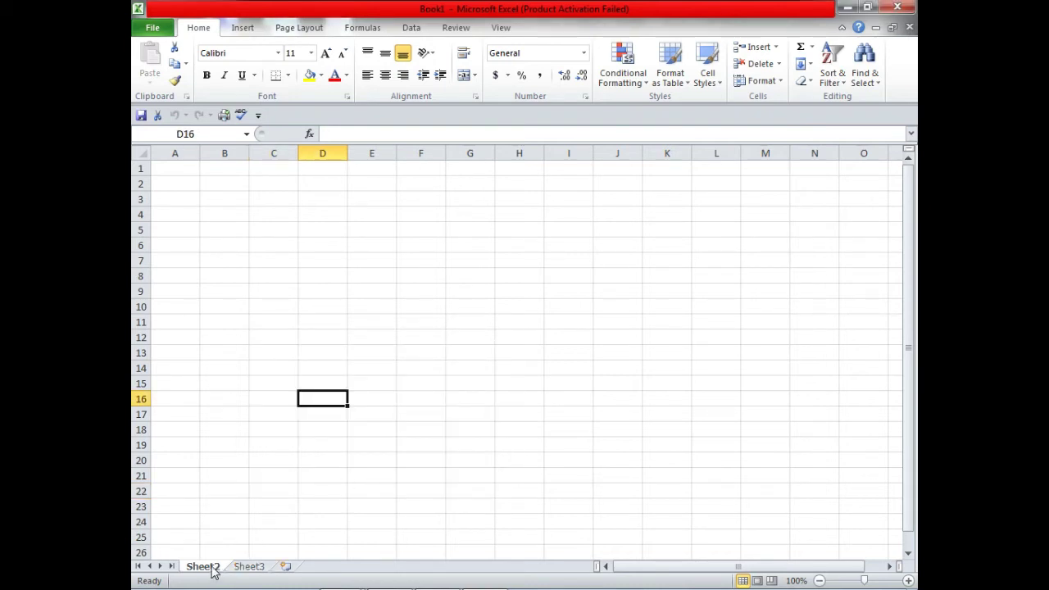
{"action": "left_click", "coordinate": [397, 339]}
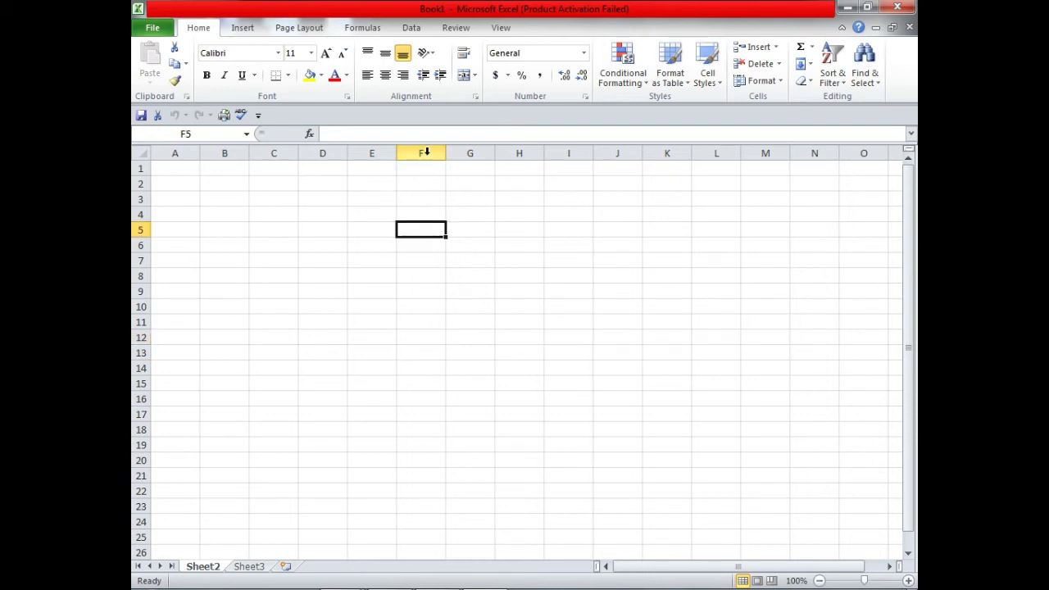
{"action": "left_click_drag", "start_coordinate": [420, 153], "coordinate": [470, 153]}
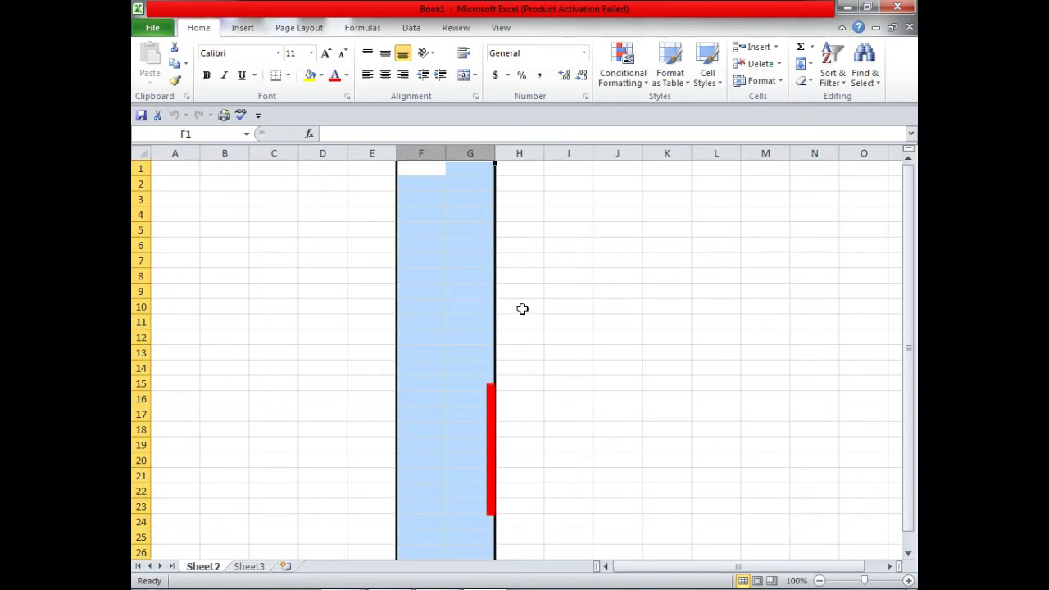
{"action": "key", "text": "ctrl+0"}
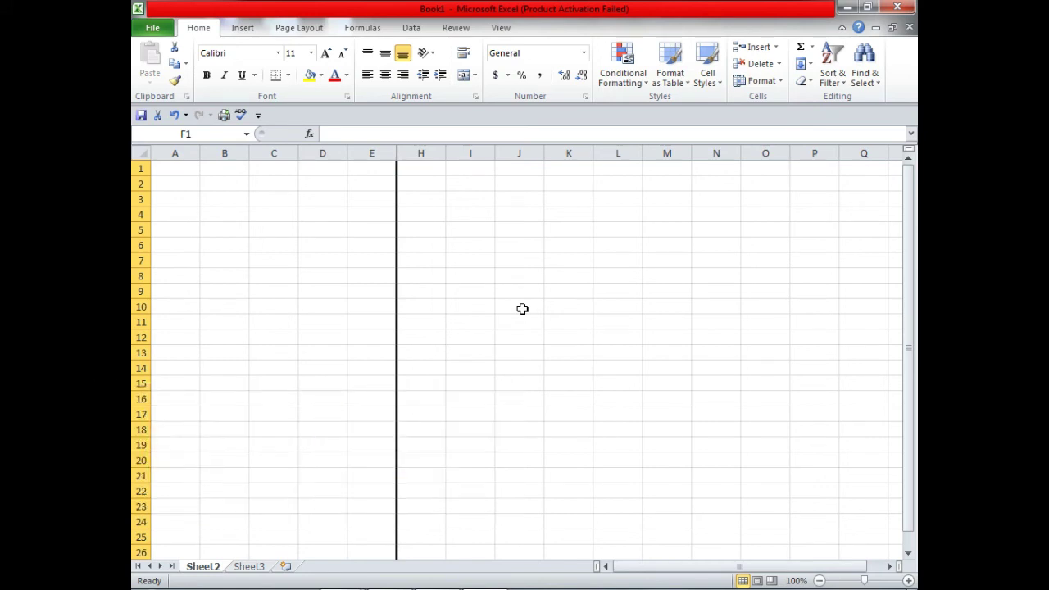
{"action": "left_click", "coordinate": [421, 228]}
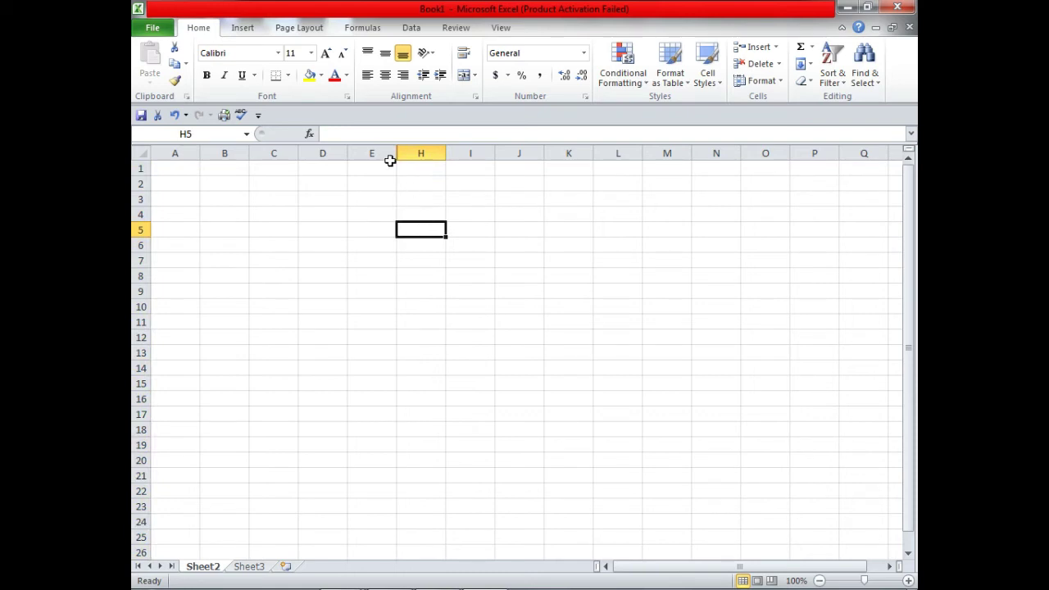
{"action": "left_click_drag", "start_coordinate": [381, 153], "coordinate": [418, 153]}
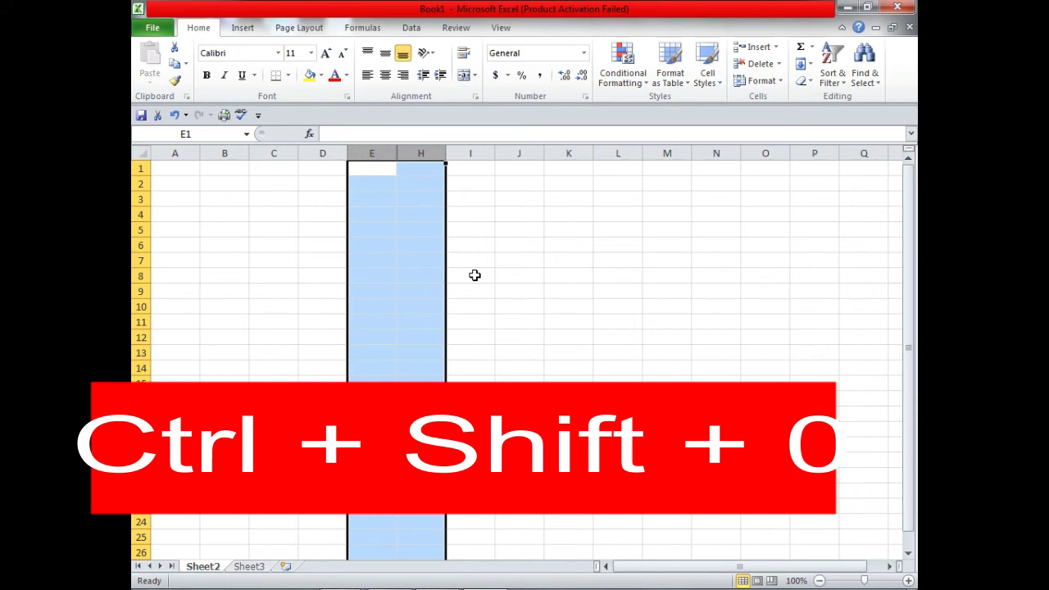
{"action": "key", "text": "ctrl+shift+0"}
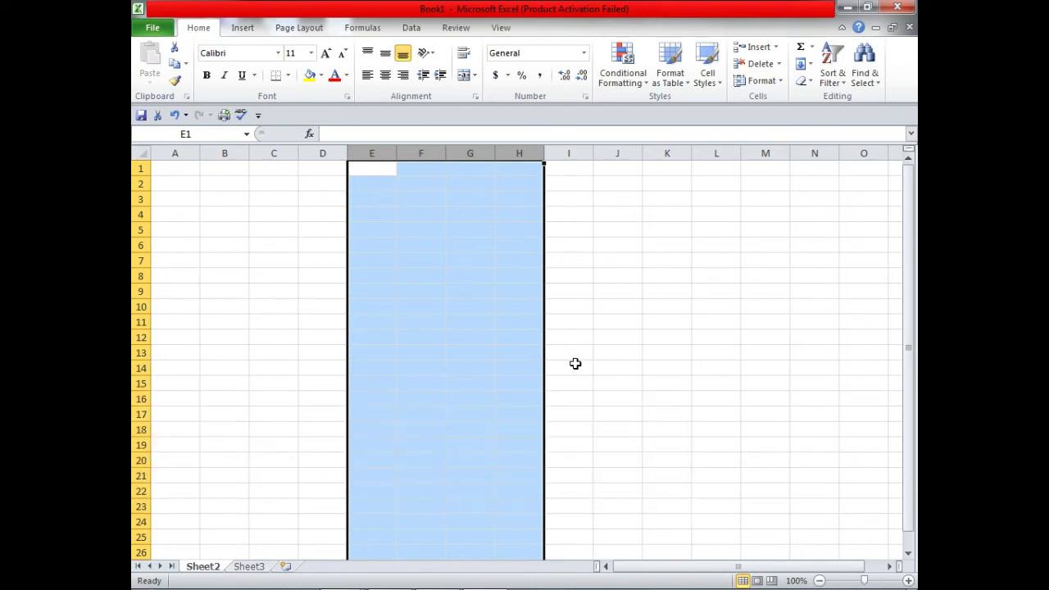
{"action": "left_click", "coordinate": [307, 368]}
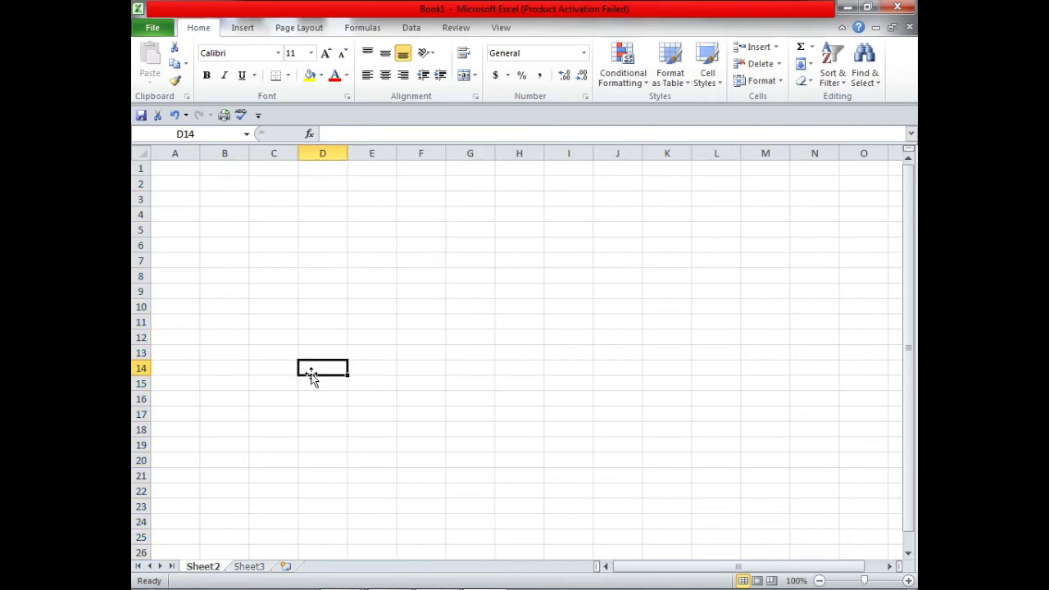
{"action": "left_click", "coordinate": [140, 259]}
{"action": "left_click_drag", "start_coordinate": [141, 260], "coordinate": [140, 322]}
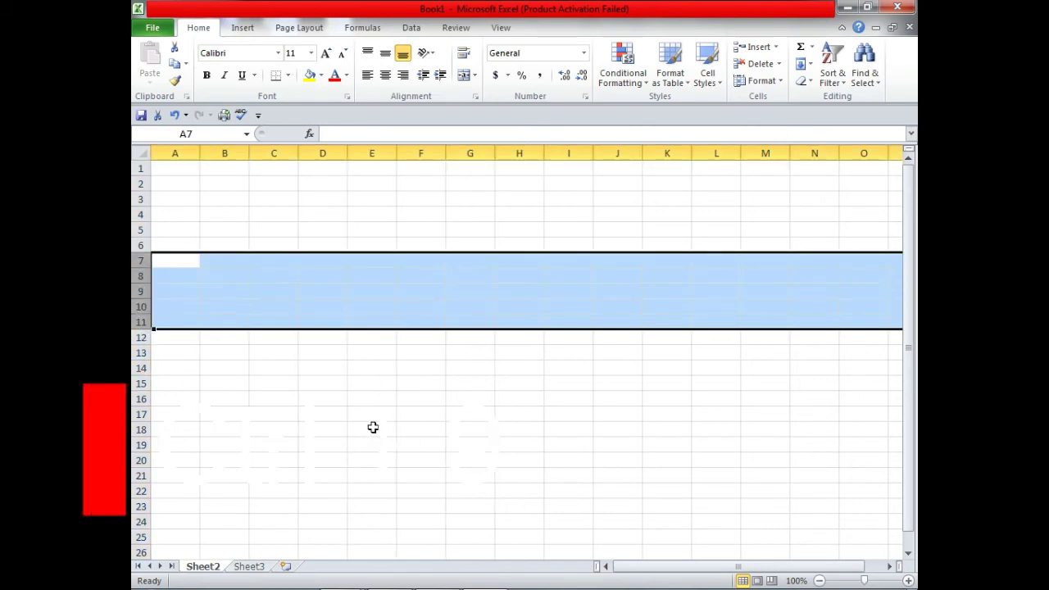
{"action": "key", "text": "ctrl+9"}
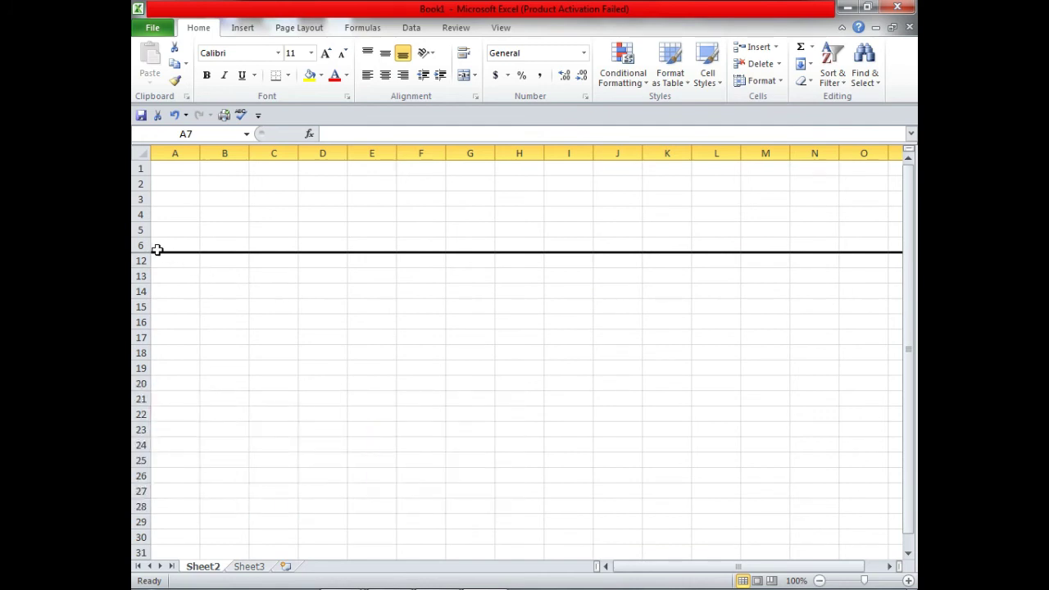
{"action": "left_click_drag", "start_coordinate": [141, 244], "coordinate": [141, 260]}
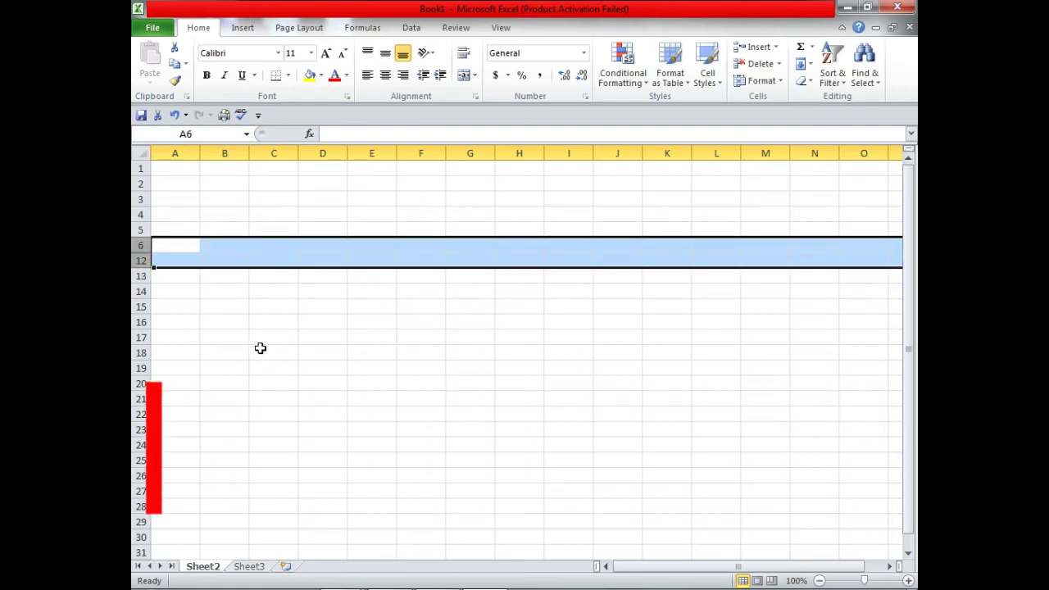
{"action": "key", "text": "ctrl+shift+9"}
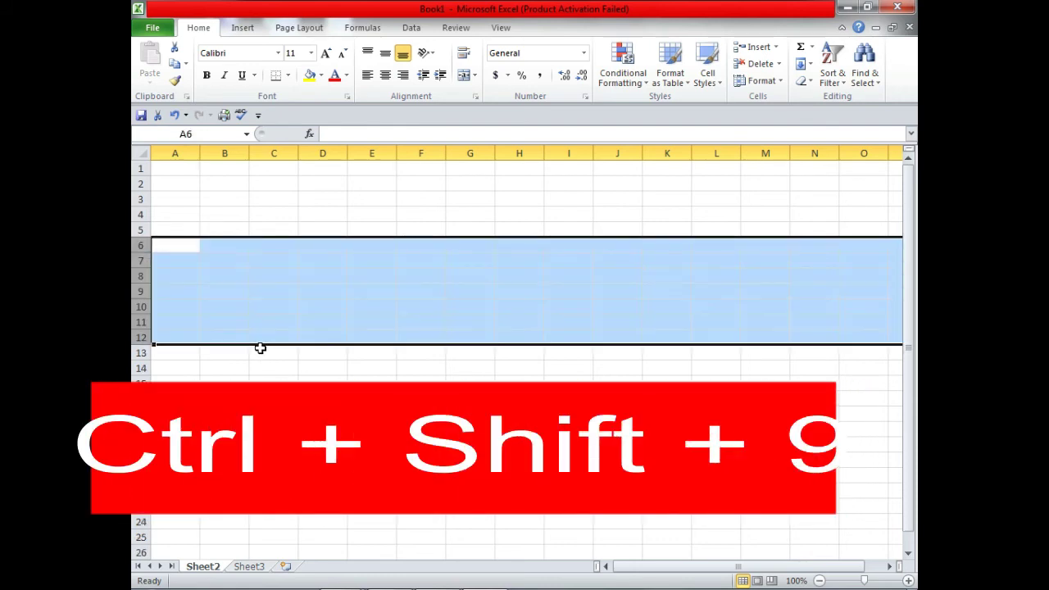